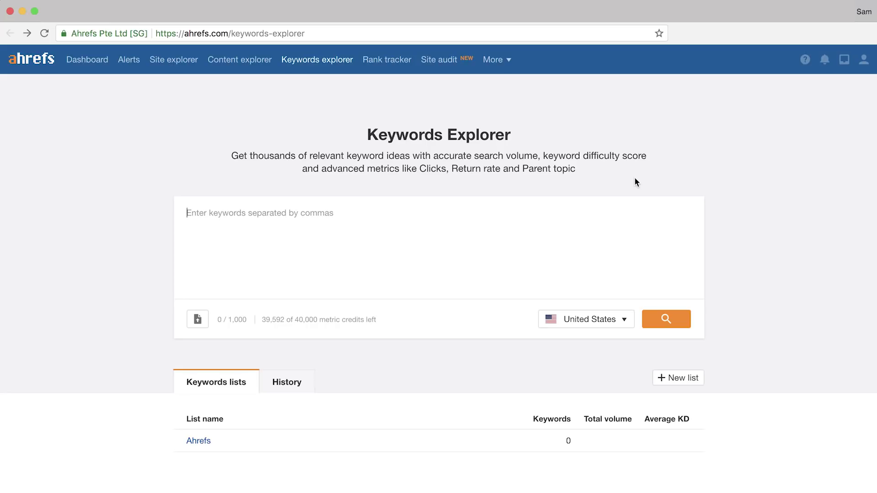
Search 'parenting' in the US and open its Phrase match keyword ideas
{"action": "type", "text": "parenting,"}
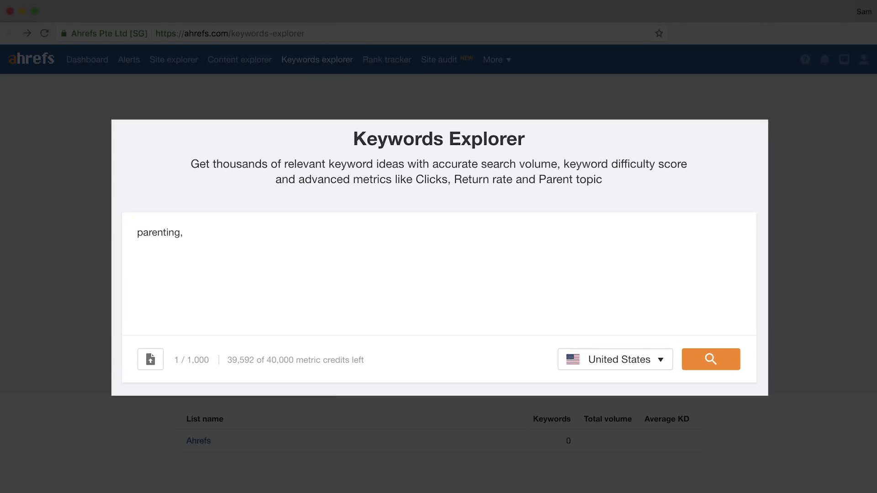
{"action": "left_click", "coordinate": [680, 333]}
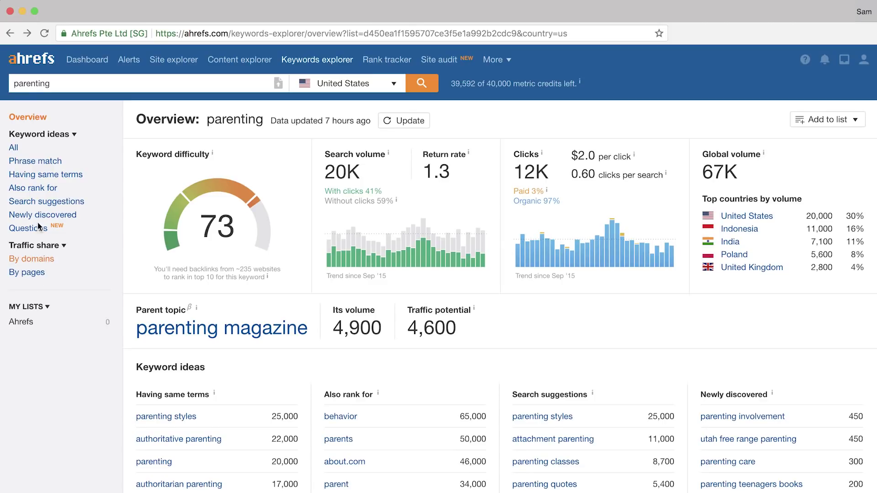
{"action": "left_click", "coordinate": [26, 164]}
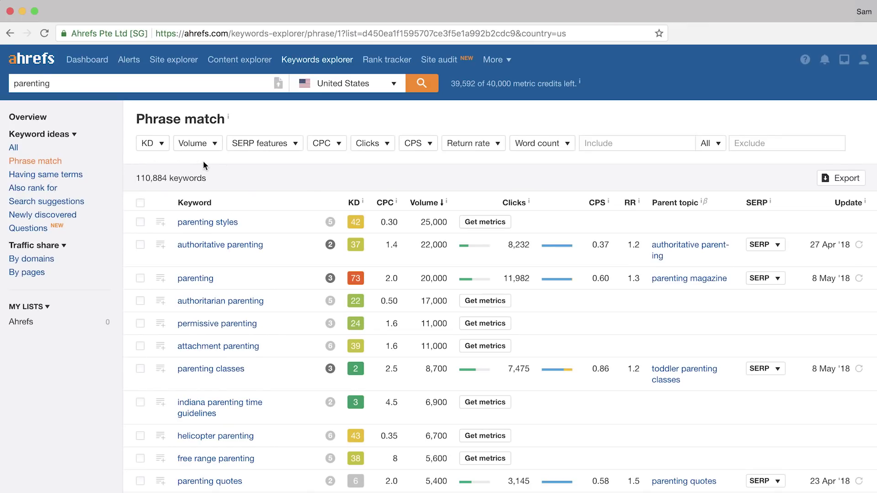
Load metrics for parenting styles, authoritarian, attachment and helicopter parenting, and refresh parenting classes
{"action": "left_click", "coordinate": [480, 222]}
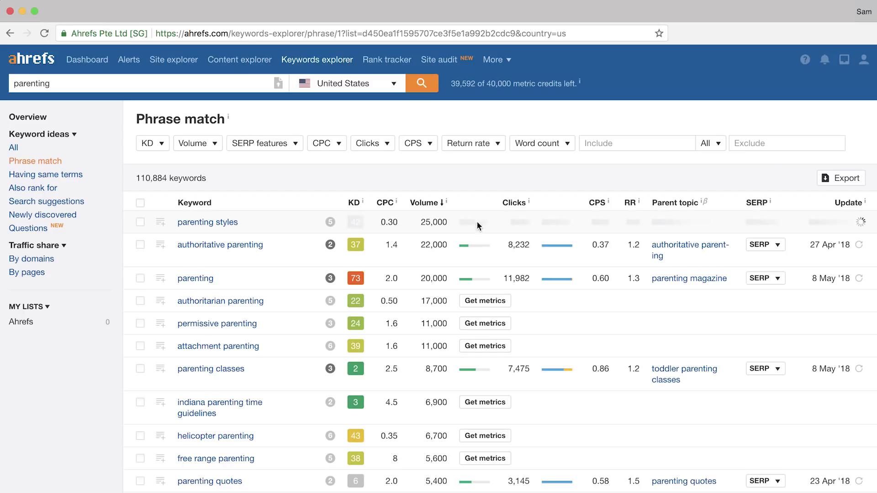
{"action": "left_click", "coordinate": [488, 301]}
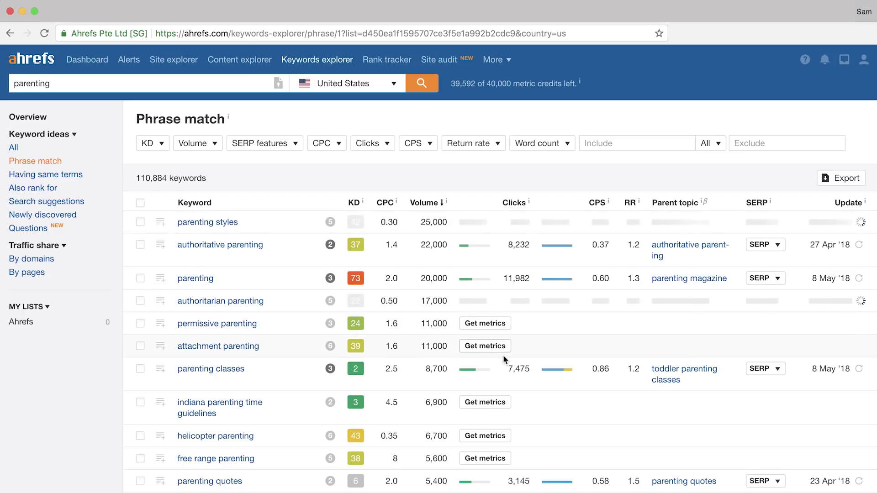
{"action": "left_click", "coordinate": [486, 352]}
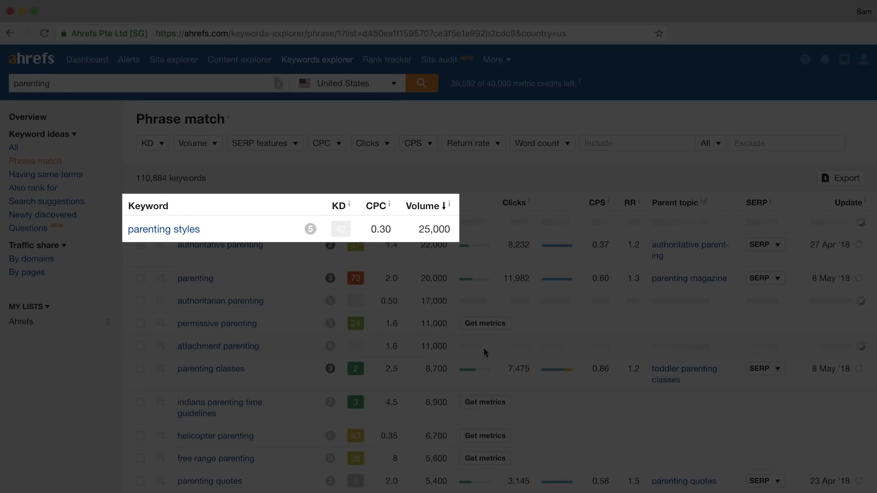
{"action": "left_click", "coordinate": [476, 434]}
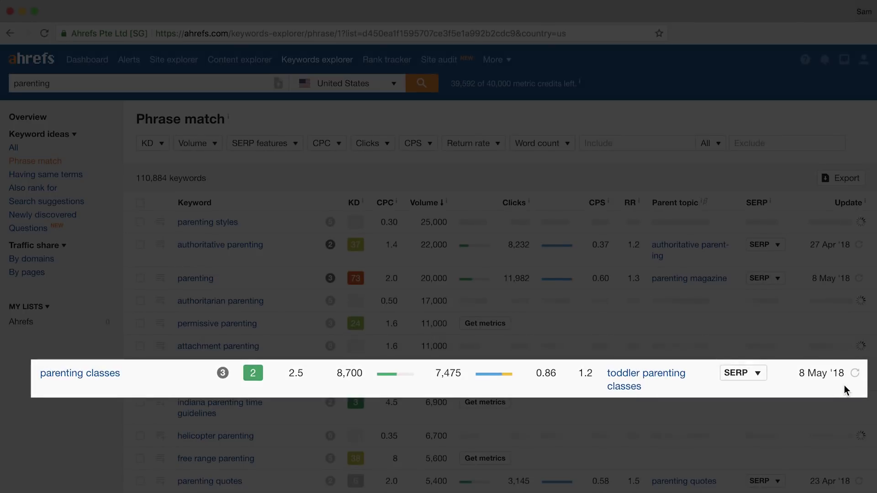
{"action": "left_click", "coordinate": [856, 374]}
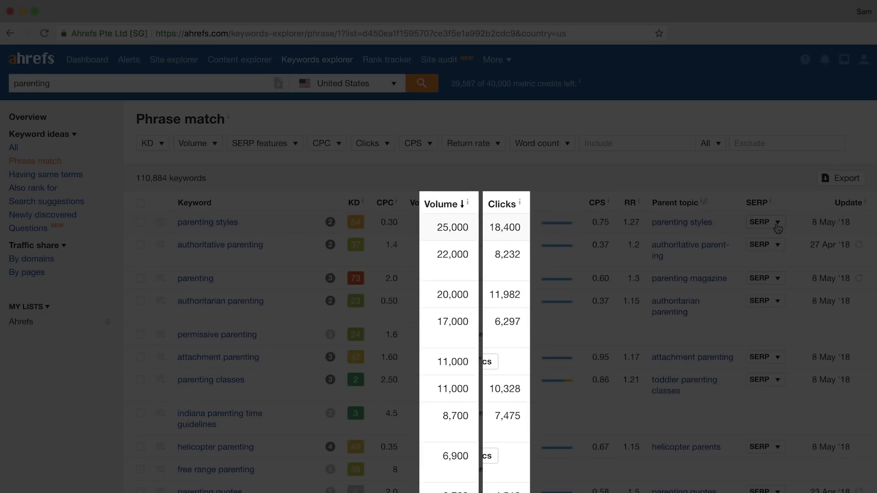
{"action": "left_click", "coordinate": [778, 222]}
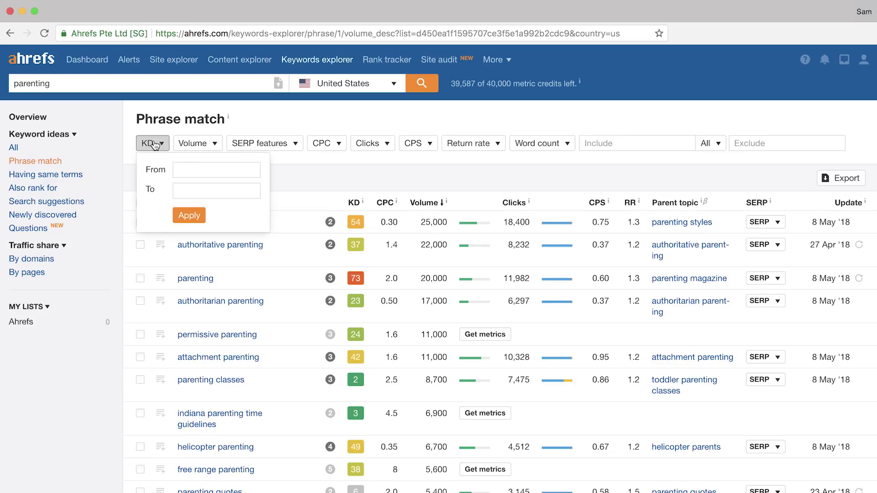
Filter the parenting keywords to KD at most 10 and volume 1,000+, leaving 32 results
{"action": "left_click", "coordinate": [185, 190]}
{"action": "type", "text": "10"}
{"action": "key", "text": "Return"}
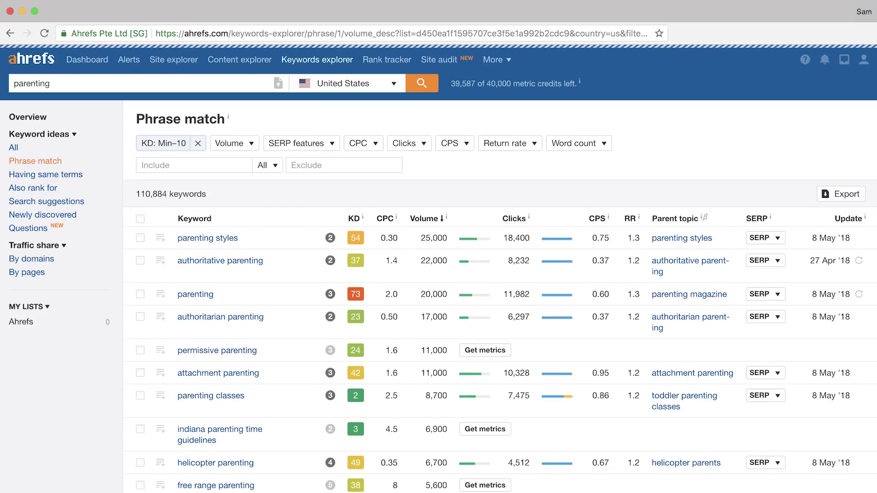
{"action": "left_click", "coordinate": [235, 143]}
{"action": "left_click", "coordinate": [258, 167]}
{"action": "type", "text": "1000"}
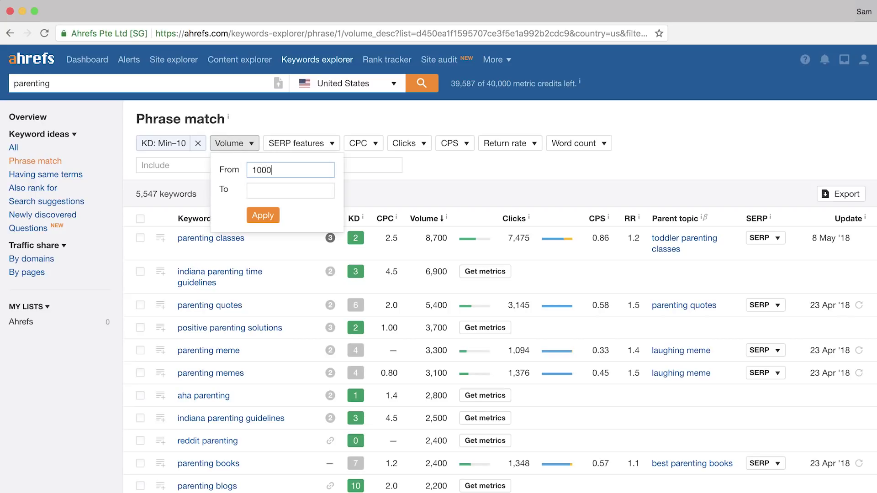
{"action": "key", "text": "Return"}
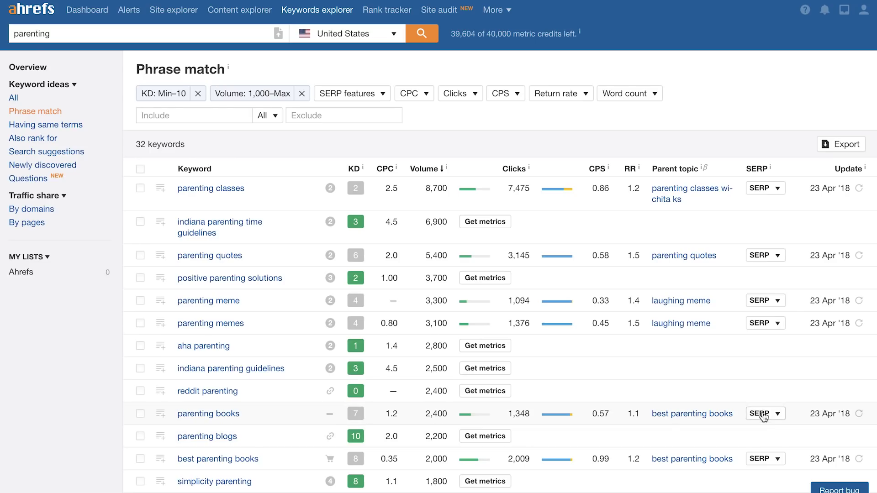
{"action": "left_click", "coordinate": [763, 415]}
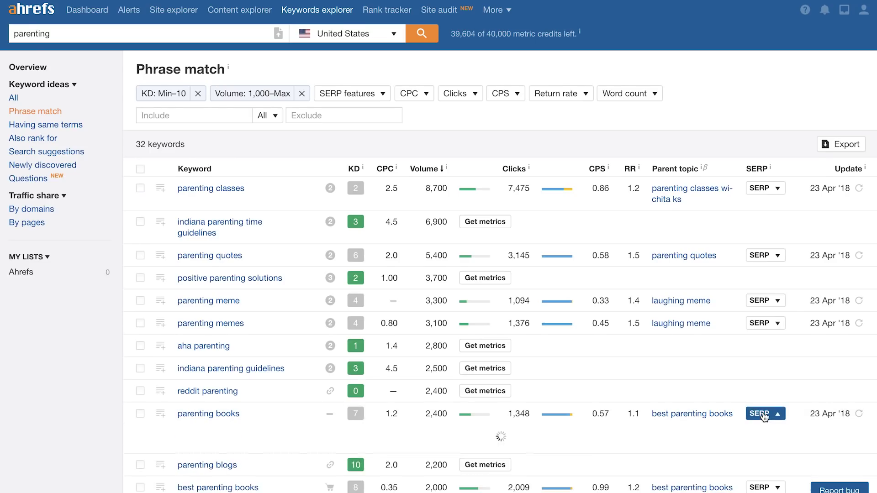
{"action": "scroll", "coordinate": [764, 417], "scroll_direction": "down", "scroll_amount": 3}
{"action": "scroll", "coordinate": [764, 417], "scroll_direction": "down", "scroll_amount": 2}
{"action": "scroll", "coordinate": [764, 417], "scroll_direction": "down", "scroll_amount": 2}
{"action": "scroll", "coordinate": [764, 417], "scroll_direction": "down", "scroll_amount": 1}
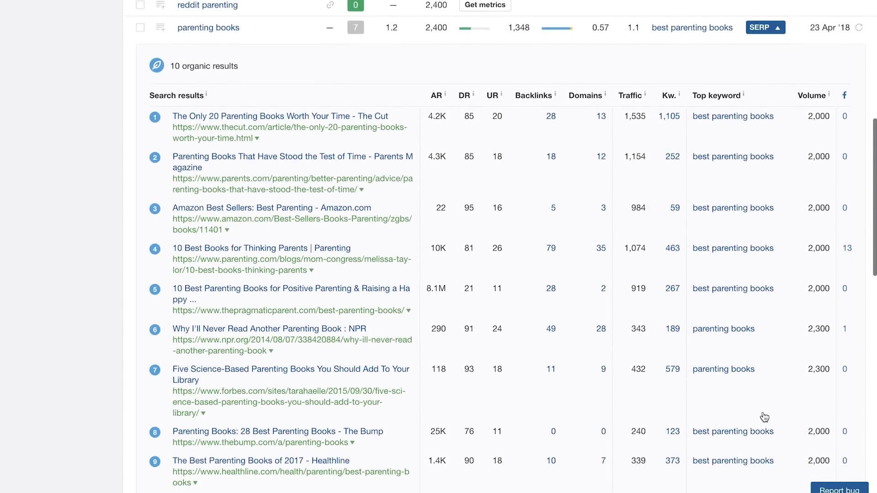
{"action": "scroll", "coordinate": [765, 417], "scroll_direction": "down", "scroll_amount": 1}
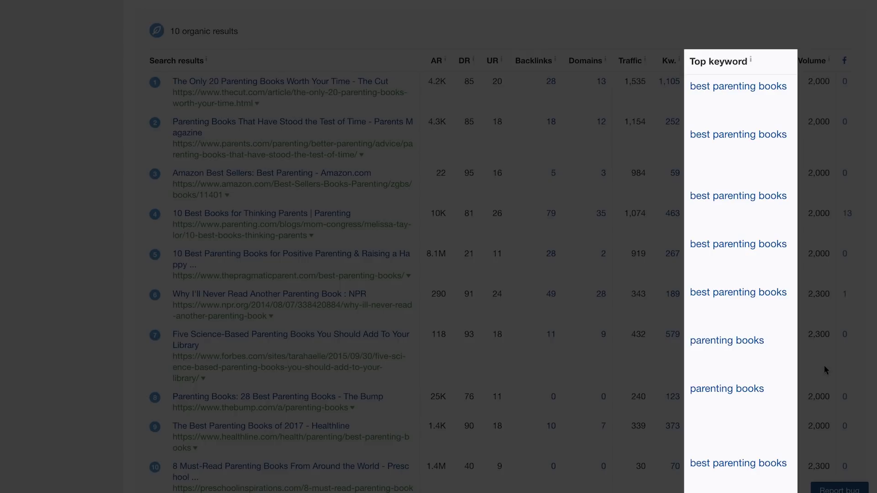
{"action": "scroll", "coordinate": [824, 365], "scroll_direction": "up", "scroll_amount": 5}
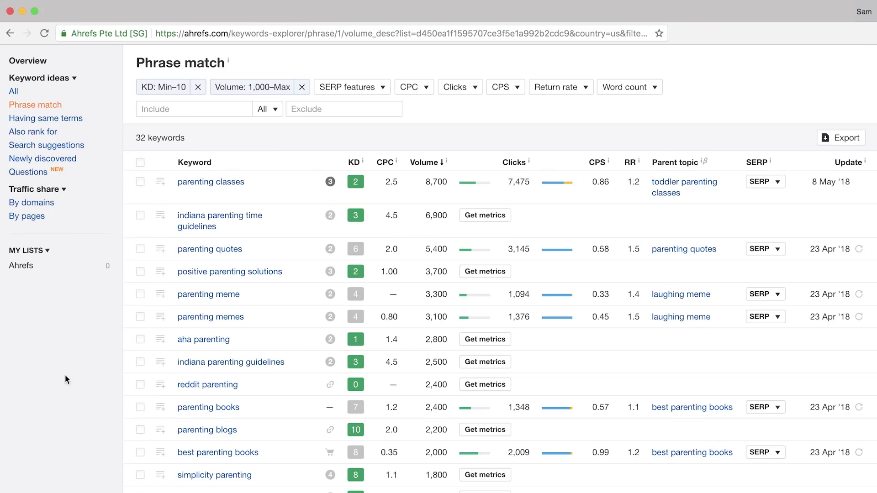
{"action": "left_click", "coordinate": [141, 407]}
Add parenting books and best parenting books to a new list 'Parenting post ideas'
{"action": "left_click", "coordinate": [140, 452]}
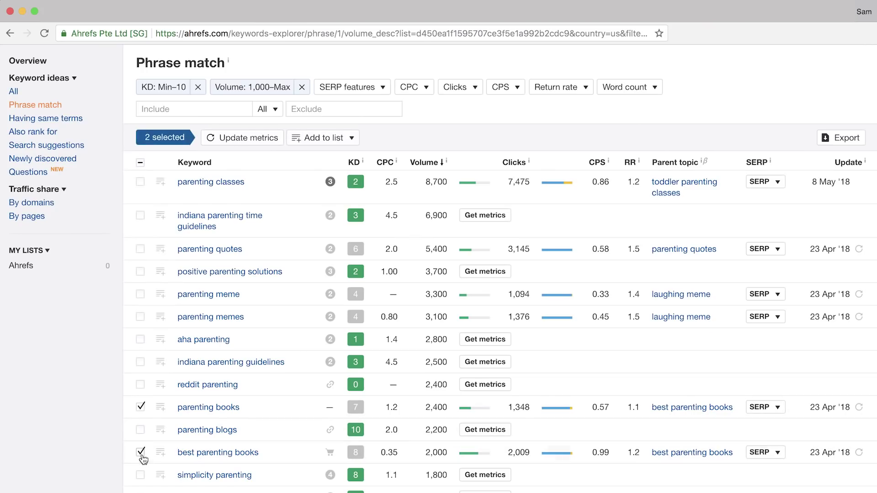
{"action": "left_click", "coordinate": [322, 138]}
{"action": "left_click", "coordinate": [326, 214]}
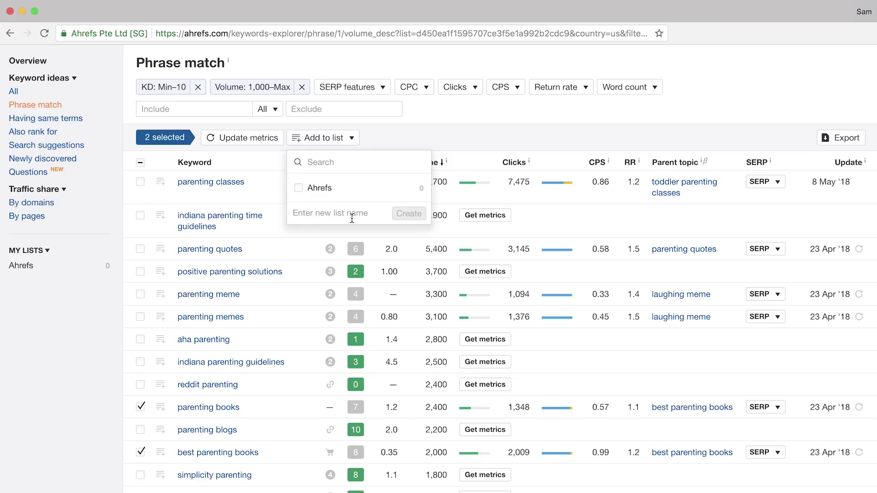
{"action": "type", "text": "Parenting post ideas"}
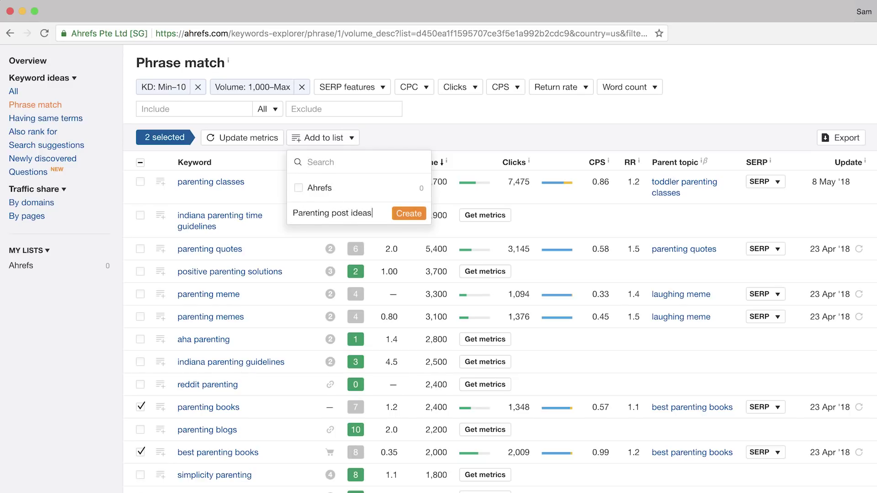
{"action": "key", "text": "Return"}
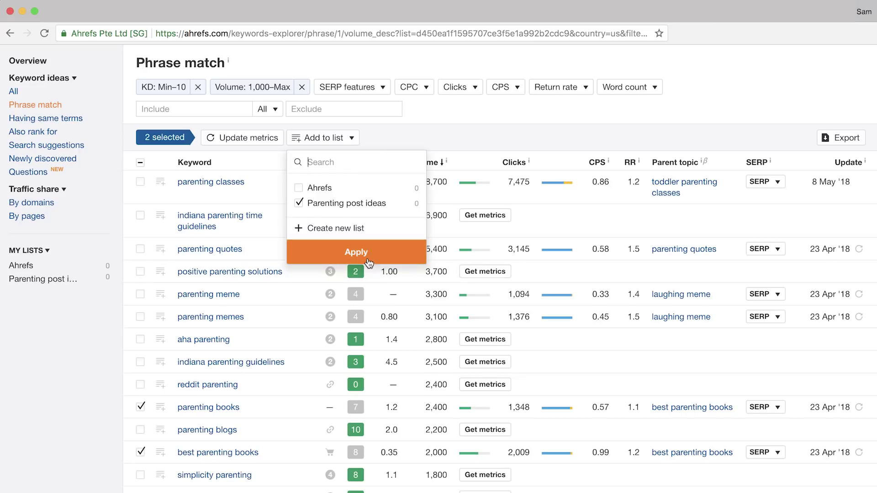
{"action": "left_click", "coordinate": [368, 256]}
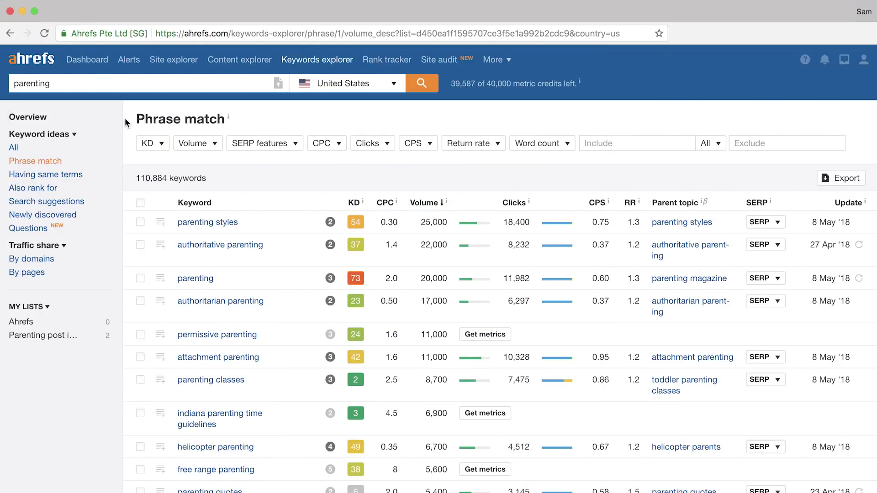
{"action": "left_click", "coordinate": [278, 143]}
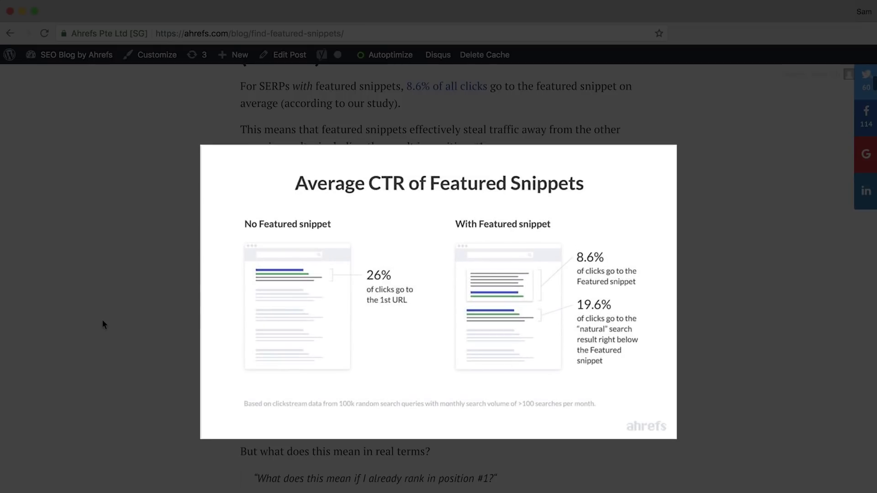
Close the enlarged snippet chart and scroll through the featured snippets article
{"action": "left_click", "coordinate": [102, 320]}
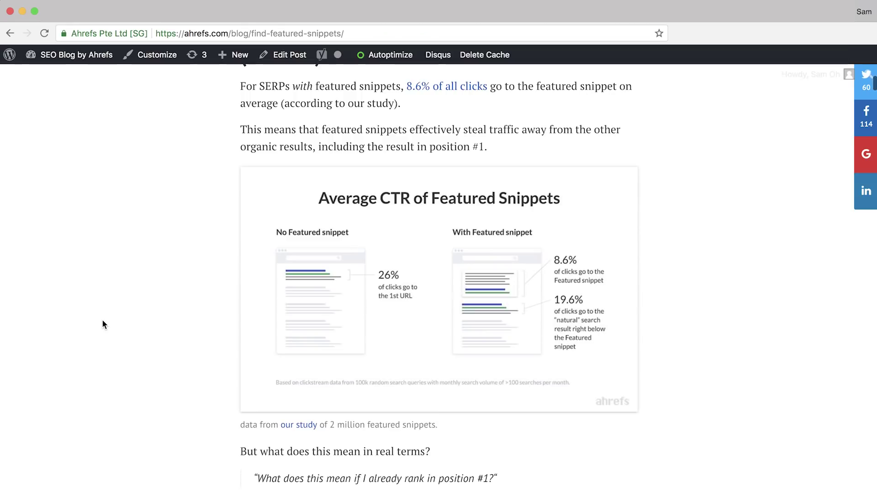
{"action": "scroll", "coordinate": [102, 320], "scroll_direction": "down", "scroll_amount": 1}
{"action": "scroll", "coordinate": [103, 320], "scroll_direction": "down", "scroll_amount": 8}
{"action": "scroll", "coordinate": [103, 322], "scroll_direction": "down", "scroll_amount": 4}
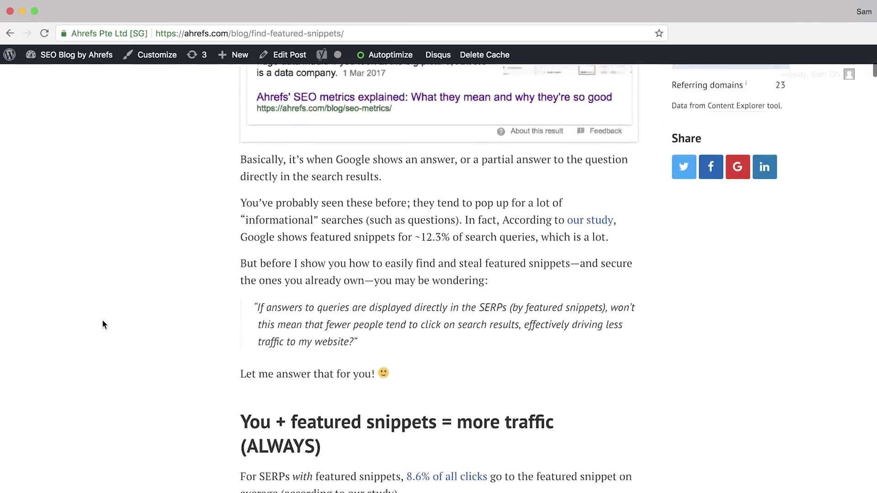
{"action": "scroll", "coordinate": [103, 322], "scroll_direction": "down", "scroll_amount": 8}
{"action": "scroll", "coordinate": [103, 322], "scroll_direction": "down", "scroll_amount": 4}
{"action": "scroll", "coordinate": [103, 323], "scroll_direction": "down", "scroll_amount": 4}
{"action": "scroll", "coordinate": [103, 324], "scroll_direction": "down", "scroll_amount": 7}
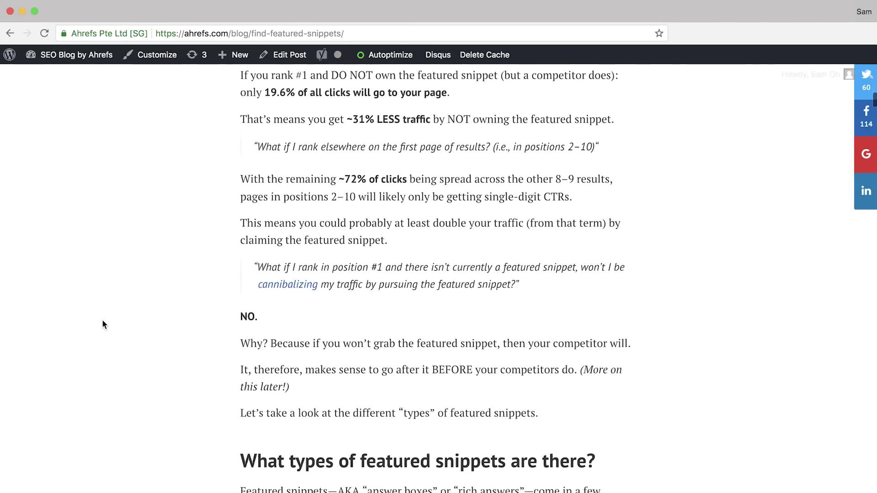
{"action": "scroll", "coordinate": [102, 325], "scroll_direction": "down", "scroll_amount": 1}
{"action": "scroll", "coordinate": [103, 324], "scroll_direction": "down", "scroll_amount": 5}
{"action": "scroll", "coordinate": [102, 322], "scroll_direction": "down", "scroll_amount": 3}
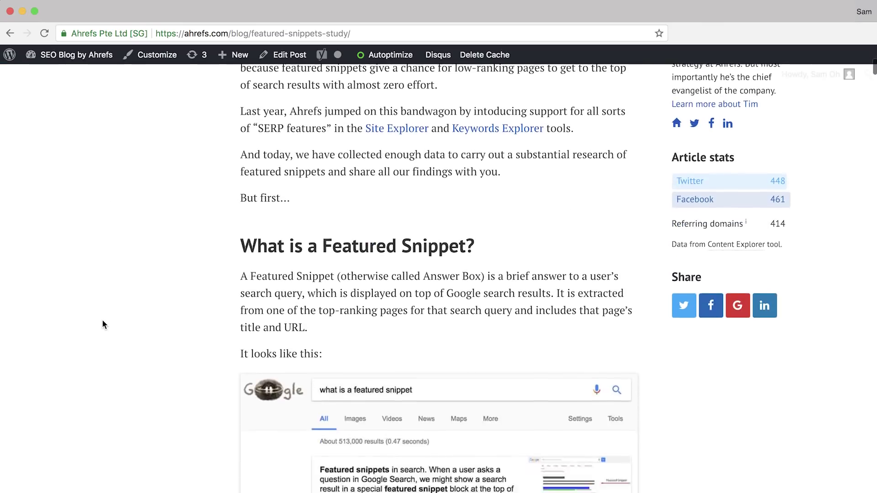
{"action": "scroll", "coordinate": [103, 322], "scroll_direction": "down", "scroll_amount": 6}
{"action": "scroll", "coordinate": [103, 322], "scroll_direction": "down", "scroll_amount": 7}
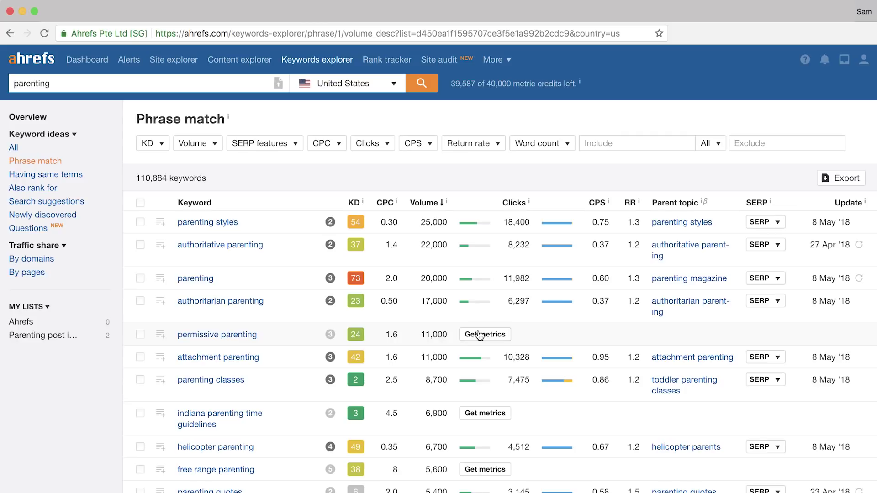
Load permissive parenting metrics, then filter to KD up to 10 and CPC 5.00+ (84 keywords)
{"action": "left_click", "coordinate": [479, 336]}
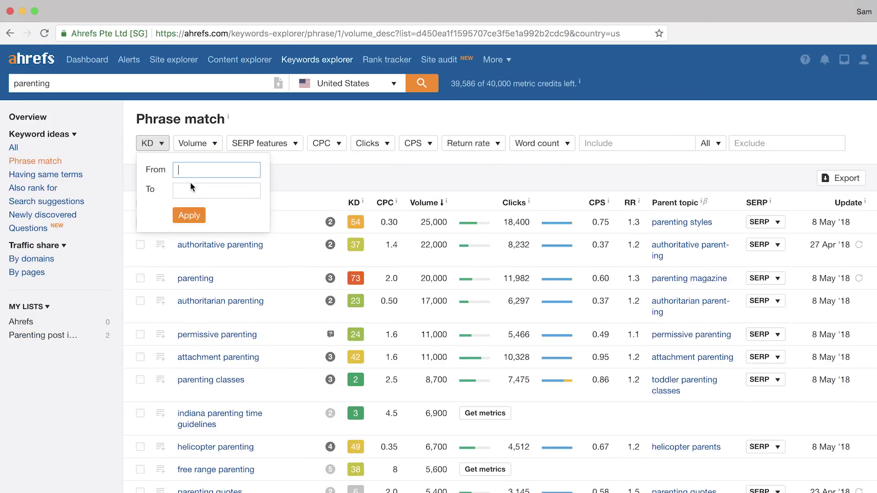
{"action": "left_click", "coordinate": [191, 189]}
{"action": "type", "text": "10"}
{"action": "key", "text": "Return"}
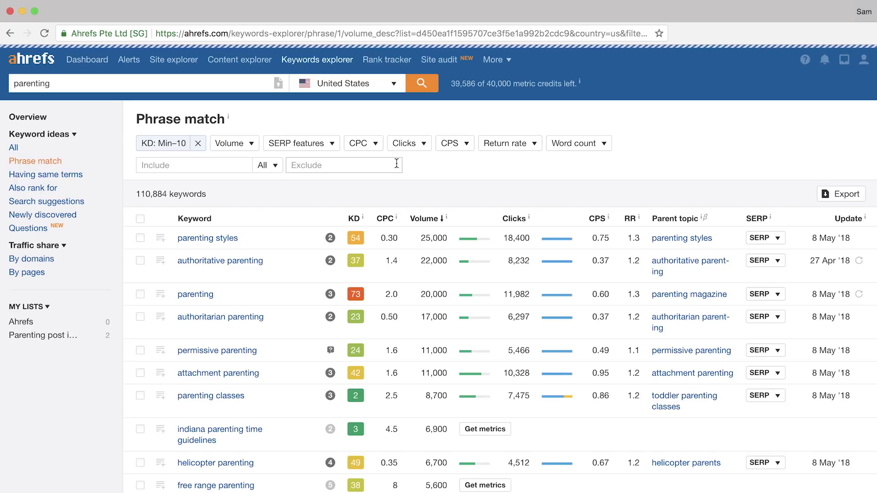
{"action": "left_click", "coordinate": [371, 150]}
{"action": "left_click", "coordinate": [391, 167]}
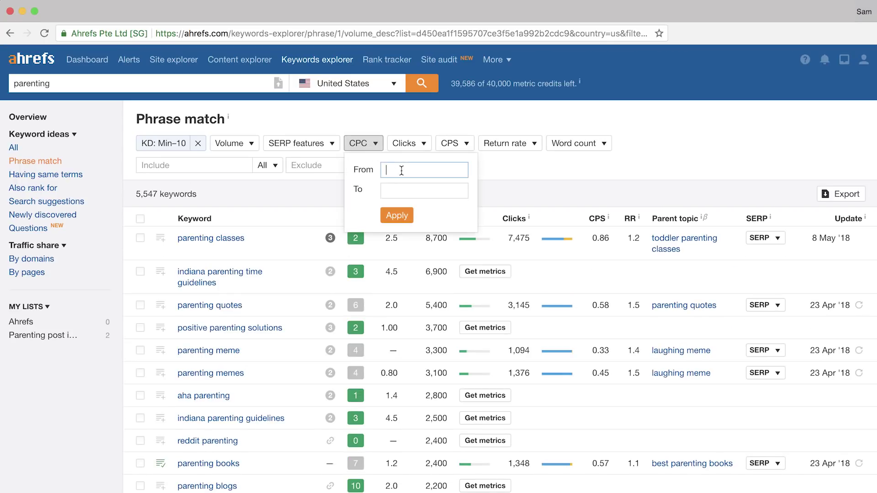
{"action": "type", "text": "5"}
{"action": "key", "text": "Tab"}
{"action": "key", "text": "Return"}
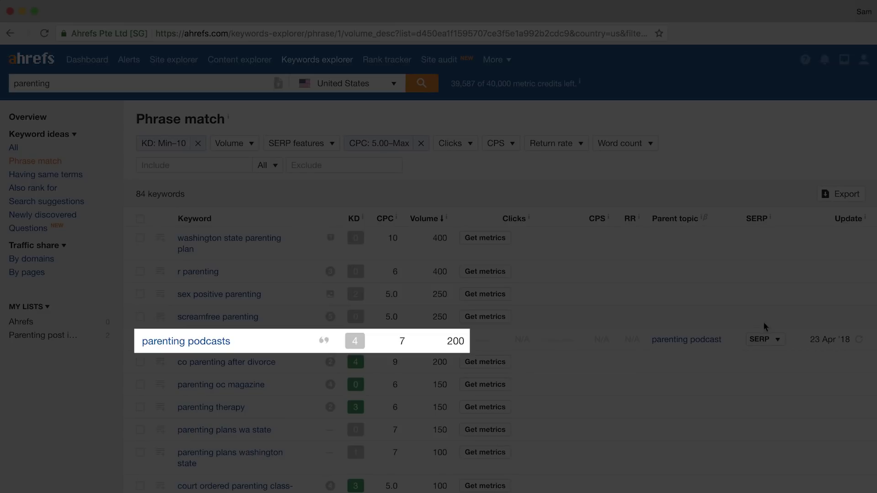
View and scroll the SERP overview for parenting podcasts
{"action": "left_click", "coordinate": [761, 340]}
{"action": "scroll", "coordinate": [762, 342], "scroll_direction": "down", "scroll_amount": 7}
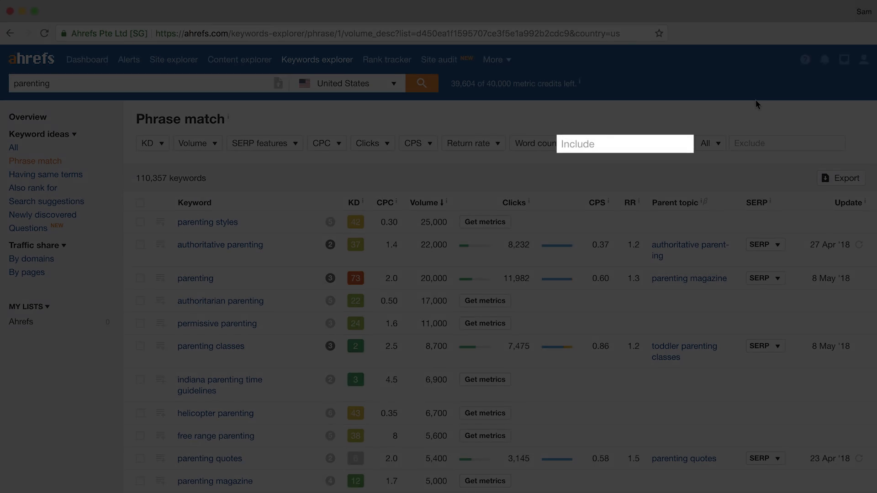
Include keywords containing any of best, top or 2017, leaving 1,898 results
{"action": "type", "text": "best,"}
{"action": "type", "text": "top,2017"}
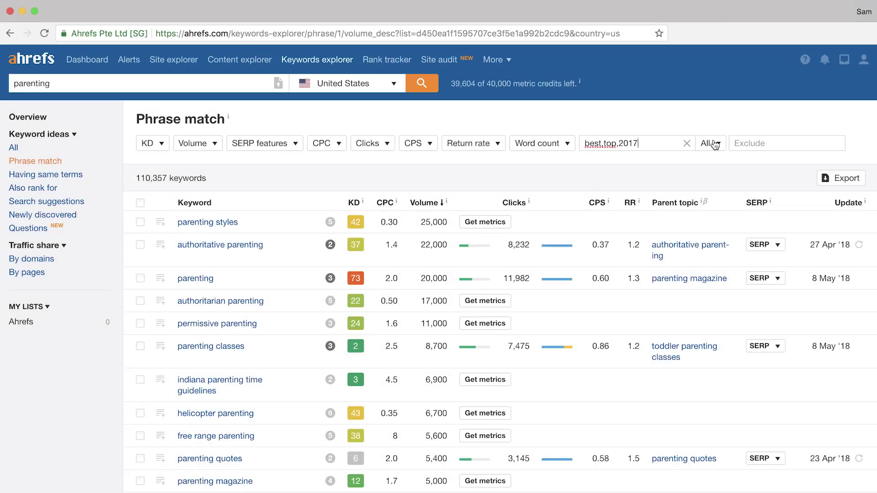
{"action": "left_click", "coordinate": [715, 143]}
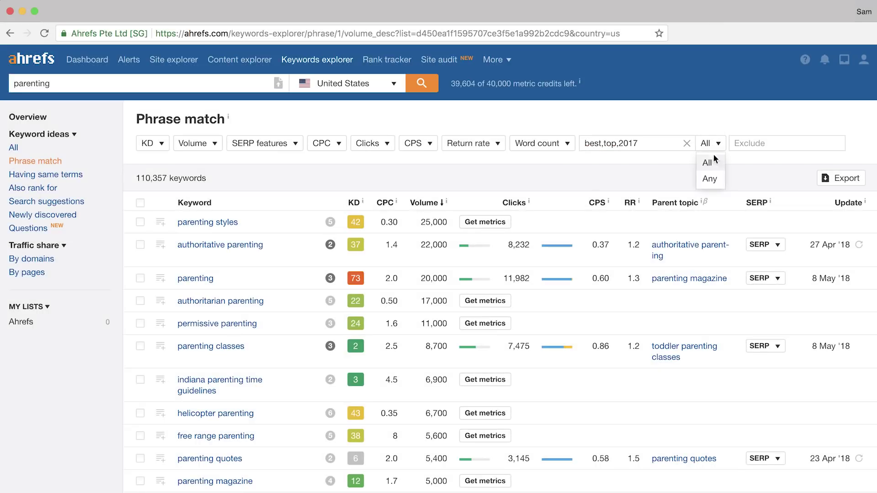
{"action": "left_click", "coordinate": [710, 179]}
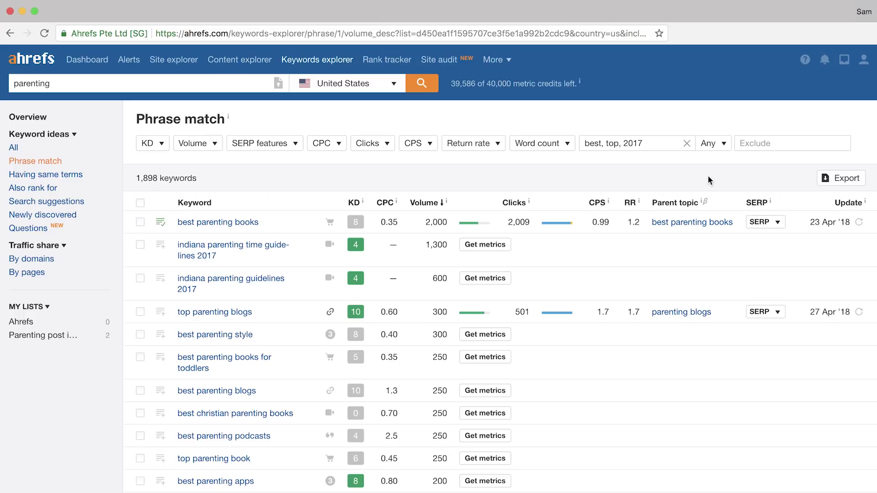
View and scroll the SERP overview for top parenting blogs
{"action": "left_click", "coordinate": [769, 315]}
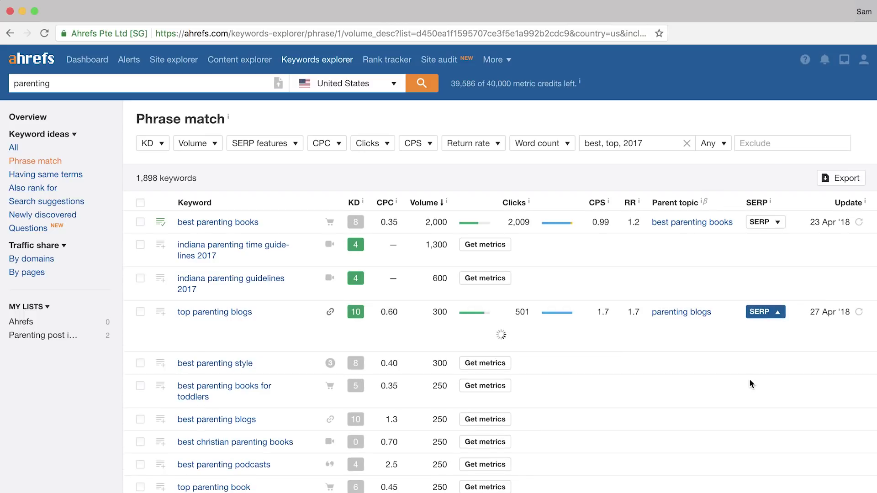
{"action": "scroll", "coordinate": [749, 379], "scroll_direction": "down", "scroll_amount": 5}
{"action": "scroll", "coordinate": [749, 379], "scroll_direction": "down", "scroll_amount": 1}
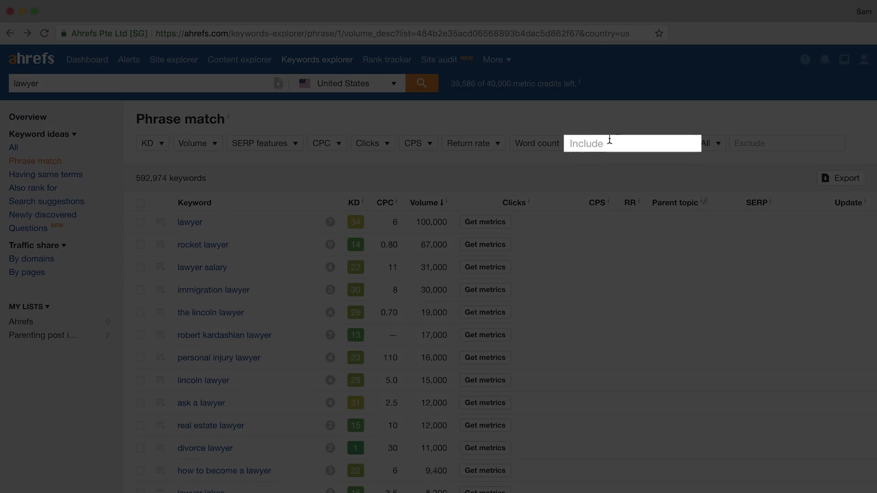
Include 'hire' and exclude 'free' and 'cheap' in the keyword filters
{"action": "type", "text": "hire"}
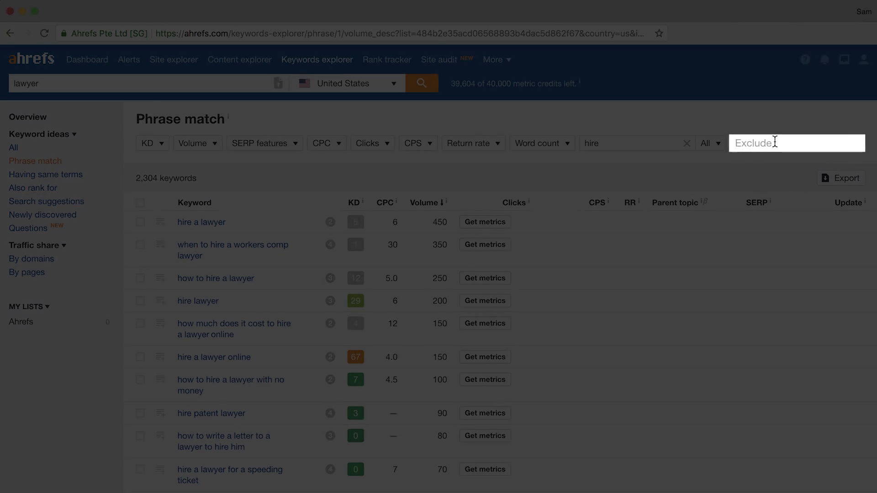
{"action": "left_click", "coordinate": [775, 142]}
{"action": "type", "text": "free,cheap,"}
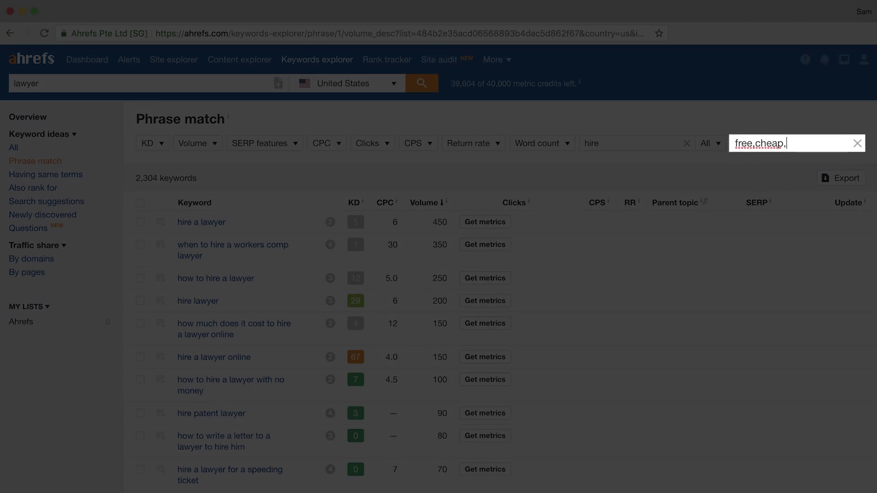
{"action": "key", "text": "BackSpace"}
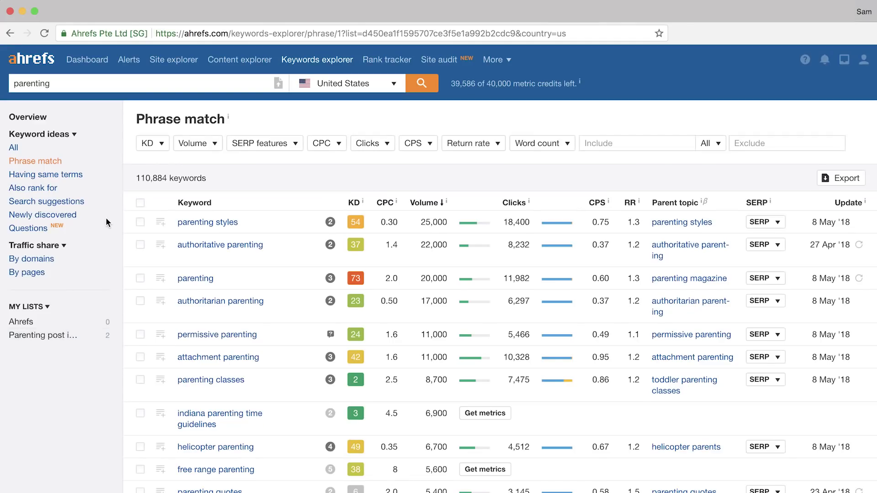
View the 650 search suggestions for parenting
{"action": "left_click", "coordinate": [92, 203]}
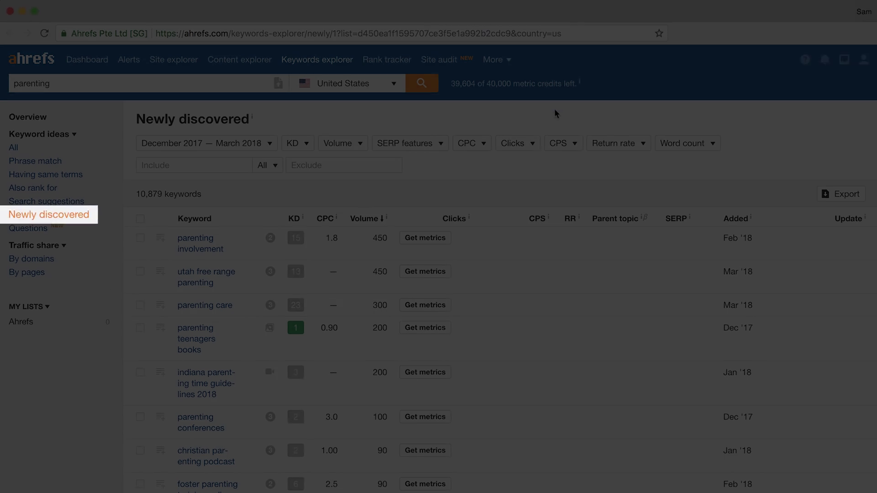
Scroll down through the Newly discovered keyword list
{"action": "scroll", "coordinate": [693, 291], "scroll_direction": "down", "scroll_amount": 1}
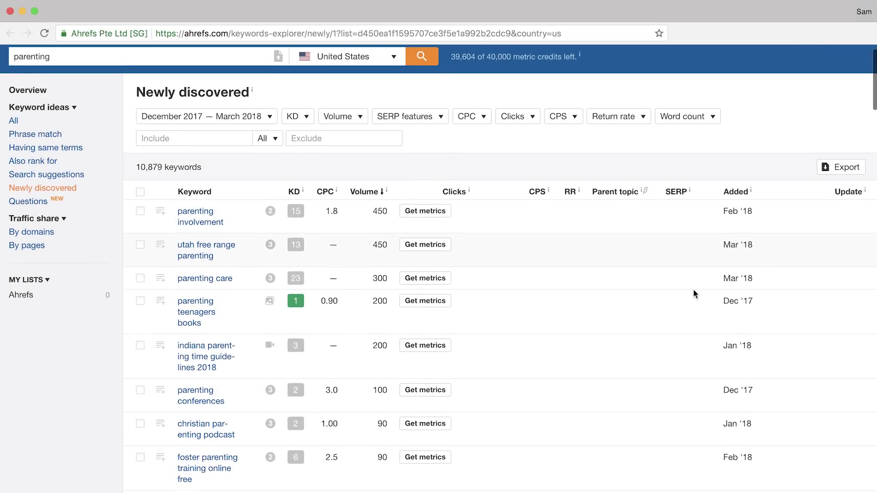
{"action": "scroll", "coordinate": [694, 292], "scroll_direction": "down", "scroll_amount": 1}
{"action": "scroll", "coordinate": [693, 292], "scroll_direction": "down", "scroll_amount": 1}
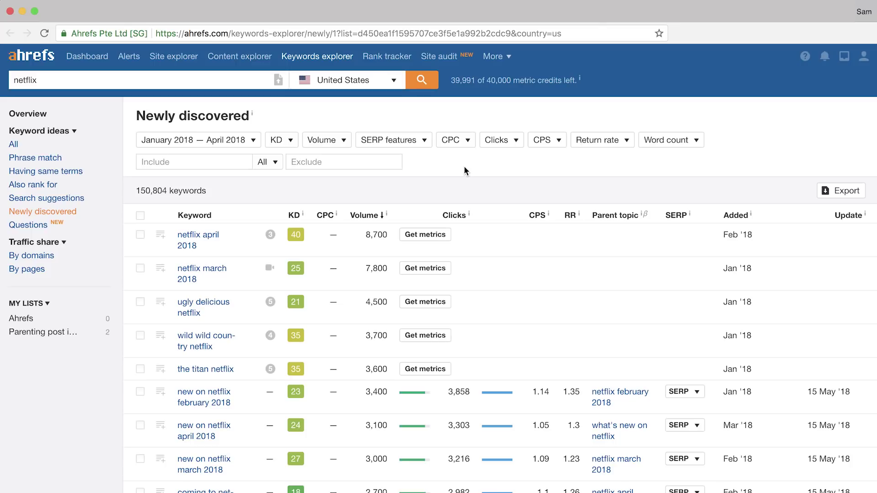
Find 'leaving' on the page and scroll to the 'leaving netflix may 2018' row
{"action": "key", "text": "ctrl+f"}
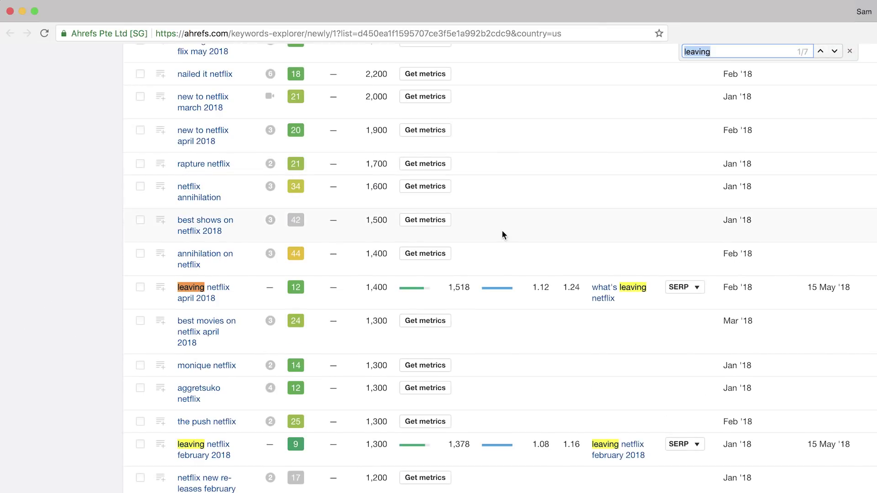
{"action": "scroll", "coordinate": [503, 234], "scroll_direction": "down", "scroll_amount": 5}
{"action": "scroll", "coordinate": [506, 234], "scroll_direction": "down", "scroll_amount": 3}
{"action": "scroll", "coordinate": [507, 234], "scroll_direction": "down", "scroll_amount": 6}
{"action": "scroll", "coordinate": [506, 234], "scroll_direction": "down", "scroll_amount": 5}
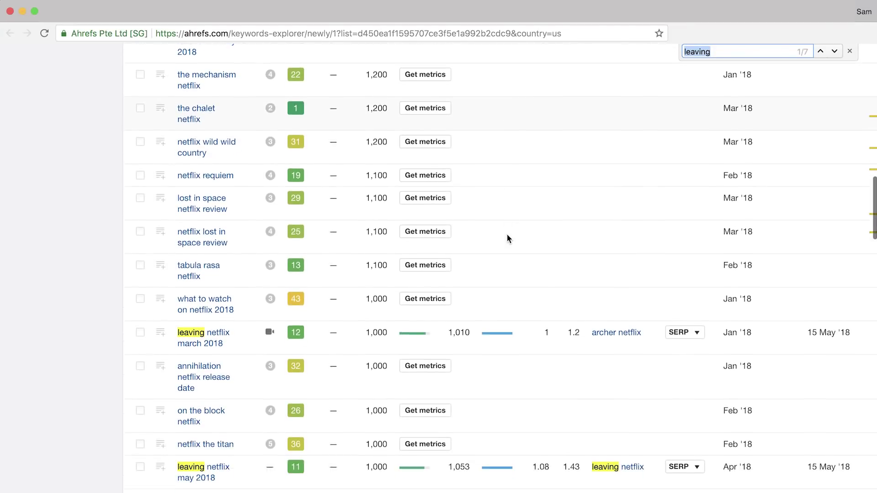
{"action": "scroll", "coordinate": [507, 238], "scroll_direction": "down", "scroll_amount": 4}
{"action": "scroll", "coordinate": [507, 238], "scroll_direction": "down", "scroll_amount": 2}
{"action": "scroll", "coordinate": [507, 238], "scroll_direction": "down", "scroll_amount": 6}
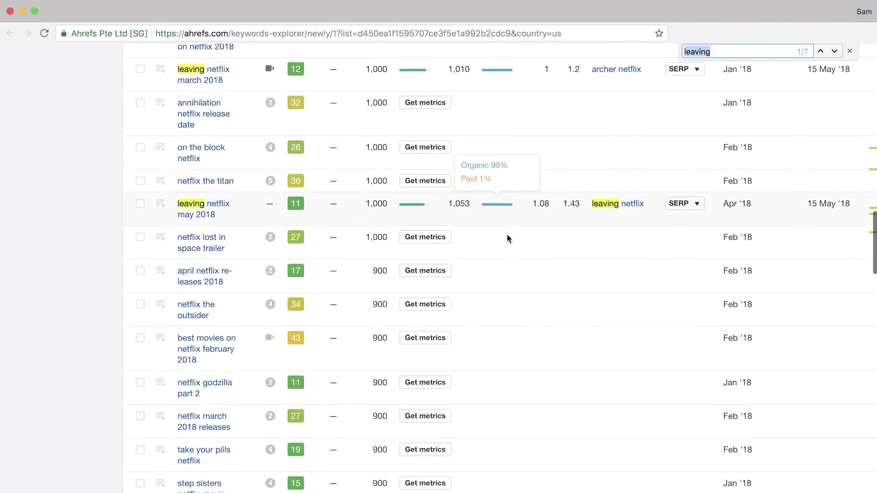
{"action": "scroll", "coordinate": [507, 239], "scroll_direction": "down", "scroll_amount": 3}
{"action": "scroll", "coordinate": [619, 274], "scroll_direction": "down", "scroll_amount": 1}
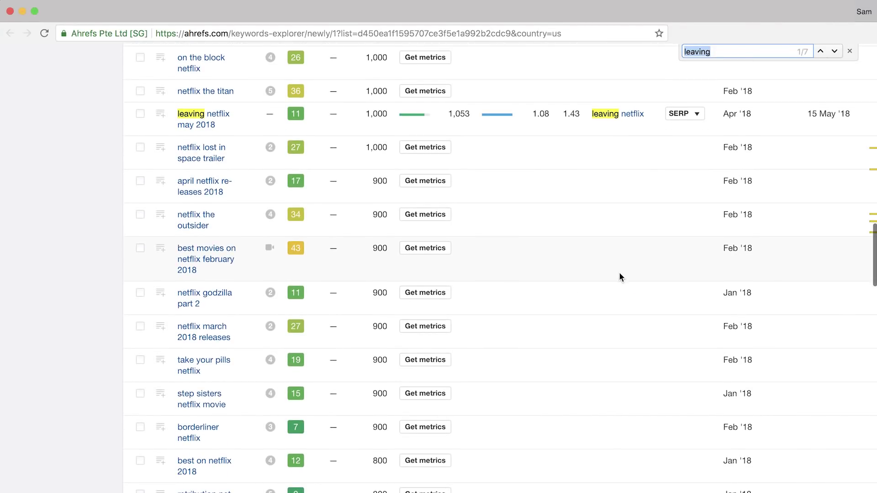
Review and close the 'leaving netflix may 2018' SERP, then expand 'new on netflix february 2018' results
{"action": "left_click", "coordinate": [684, 114]}
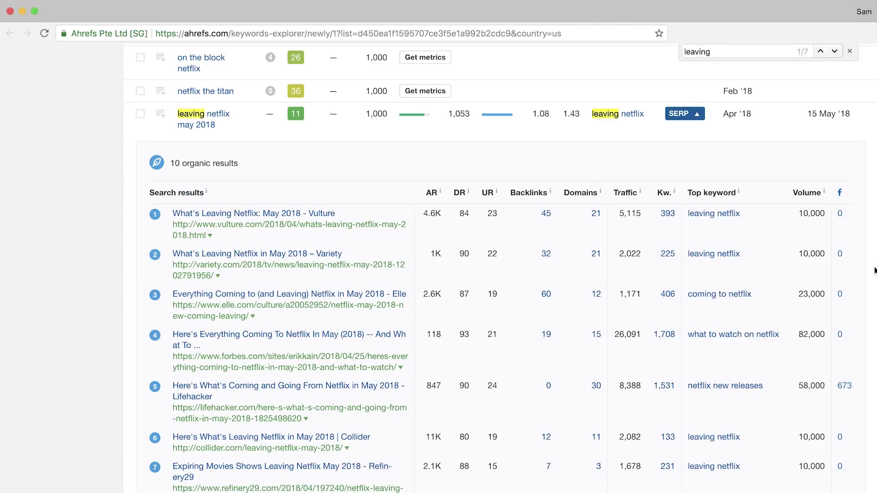
{"action": "scroll", "coordinate": [862, 261], "scroll_direction": "down", "scroll_amount": 3}
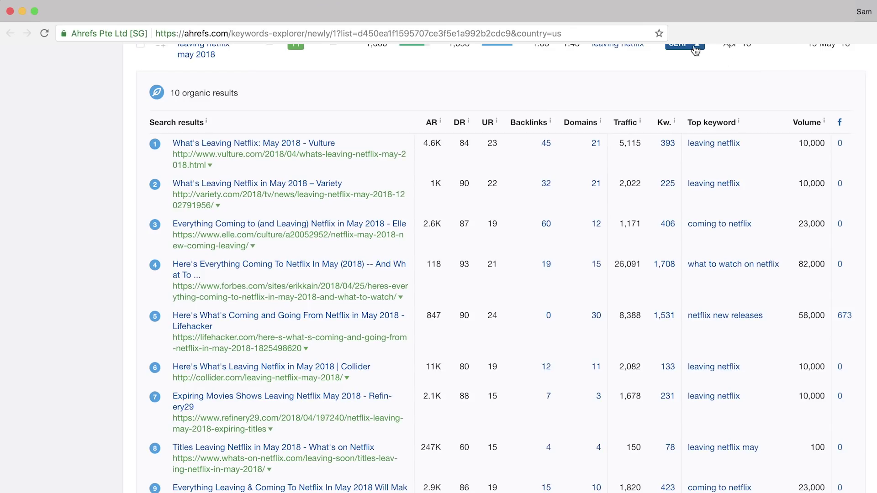
{"action": "left_click", "coordinate": [694, 53]}
{"action": "scroll", "coordinate": [695, 50], "scroll_direction": "up", "scroll_amount": 10}
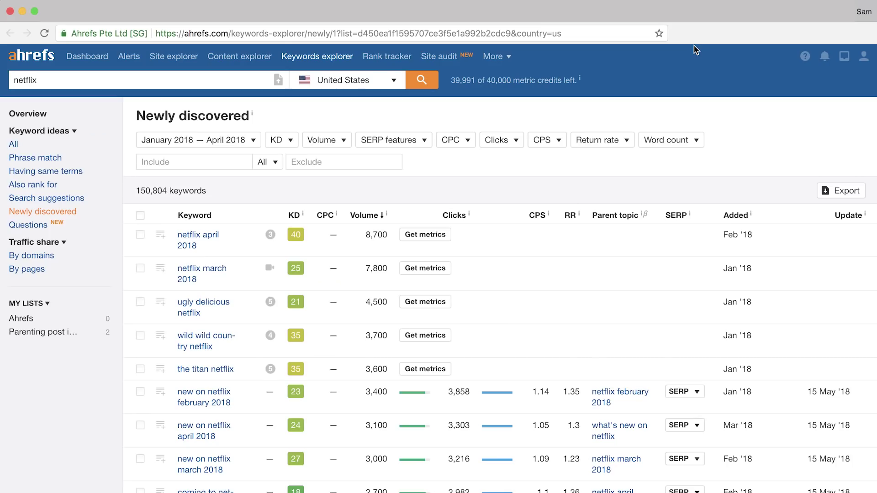
{"action": "left_click", "coordinate": [681, 391]}
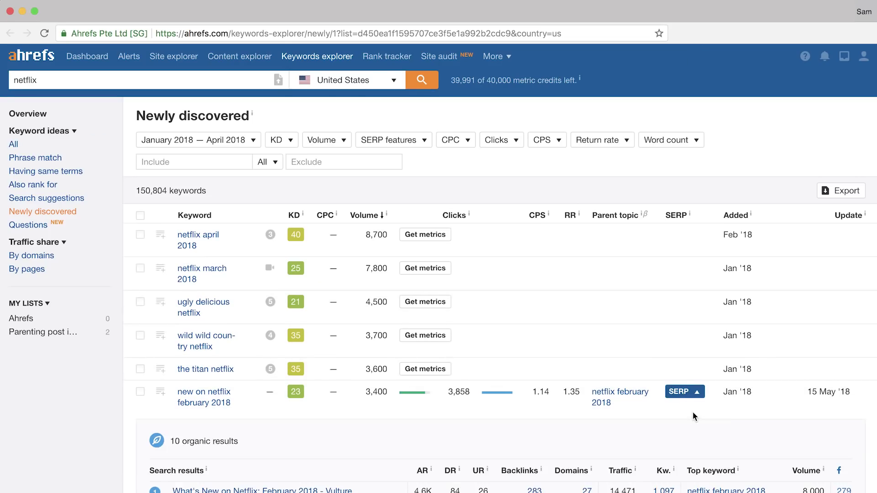
Scroll through the top results for 'new on netflix february 2018'
{"action": "scroll", "coordinate": [693, 412], "scroll_direction": "down", "scroll_amount": 6}
{"action": "scroll", "coordinate": [692, 412], "scroll_direction": "down", "scroll_amount": 2}
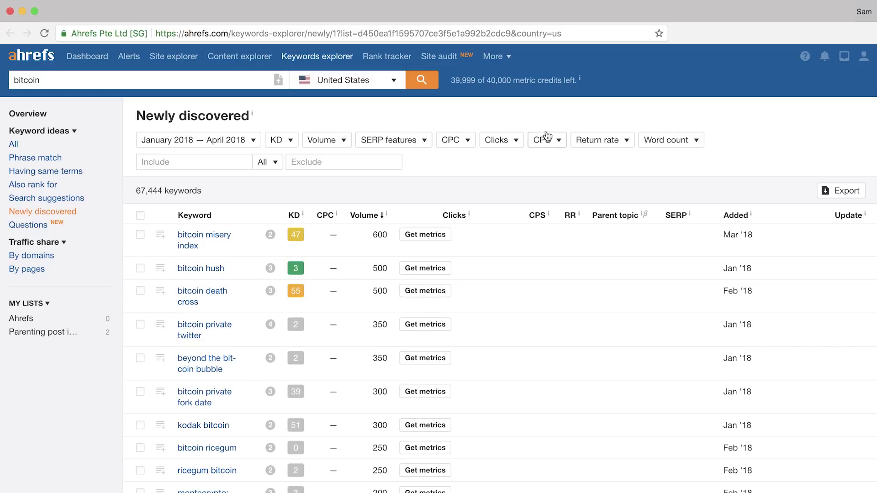
Start the newly discovered date range at December 2017, then switch to parenting Questions
{"action": "left_click", "coordinate": [237, 142]}
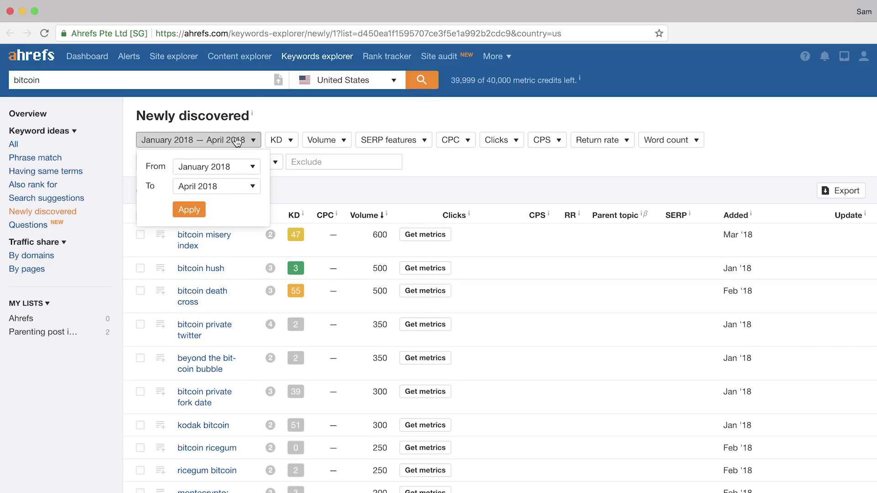
{"action": "left_click", "coordinate": [251, 172]}
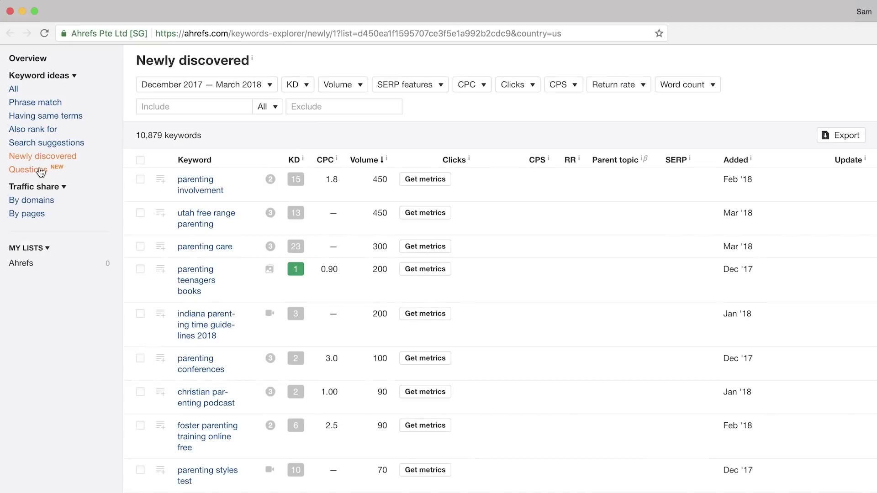
{"action": "left_click", "coordinate": [40, 171]}
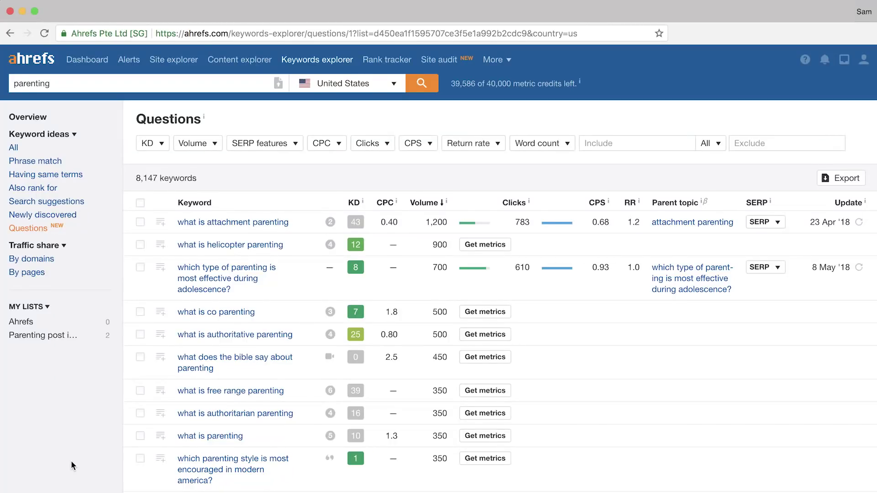
Browse the 8,147 parenting questions and show ranking pages for the adolescence question
{"action": "scroll", "coordinate": [70, 464], "scroll_direction": "down", "scroll_amount": 2}
{"action": "scroll", "coordinate": [71, 464], "scroll_direction": "down", "scroll_amount": 2}
{"action": "scroll", "coordinate": [70, 464], "scroll_direction": "down", "scroll_amount": 1}
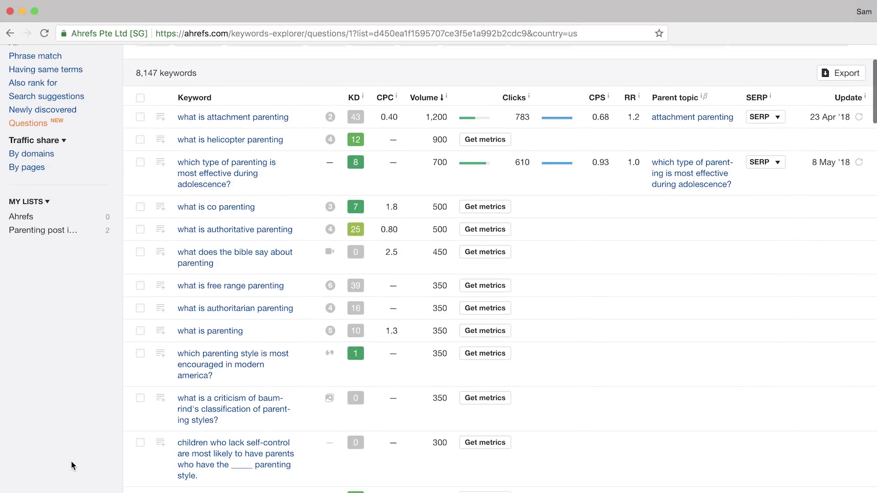
{"action": "scroll", "coordinate": [72, 463], "scroll_direction": "down", "scroll_amount": 1}
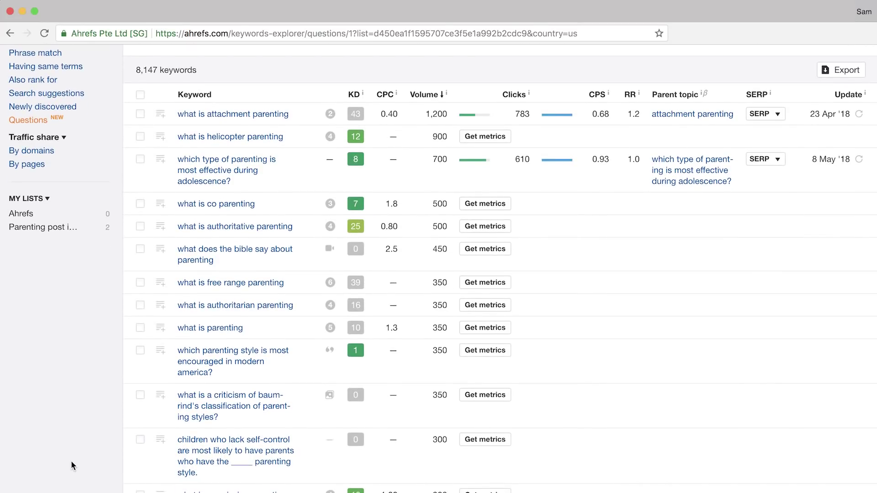
{"action": "scroll", "coordinate": [71, 465], "scroll_direction": "up", "scroll_amount": 2}
{"action": "scroll", "coordinate": [71, 465], "scroll_direction": "up", "scroll_amount": 2}
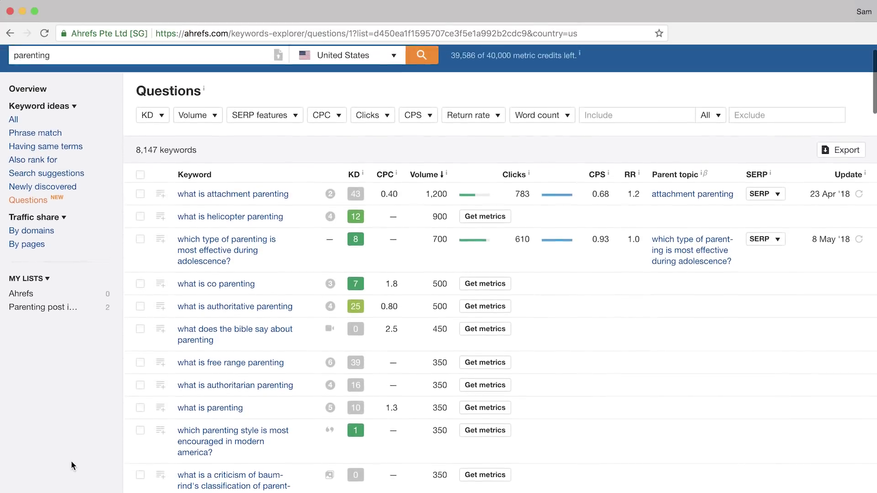
{"action": "scroll", "coordinate": [71, 465], "scroll_direction": "up", "scroll_amount": 1}
{"action": "scroll", "coordinate": [70, 465], "scroll_direction": "up", "scroll_amount": 1}
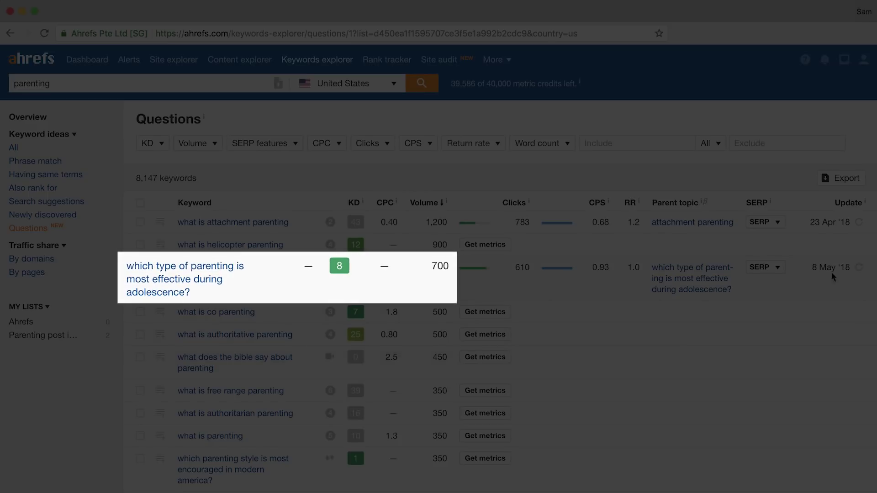
{"action": "left_click", "coordinate": [769, 273]}
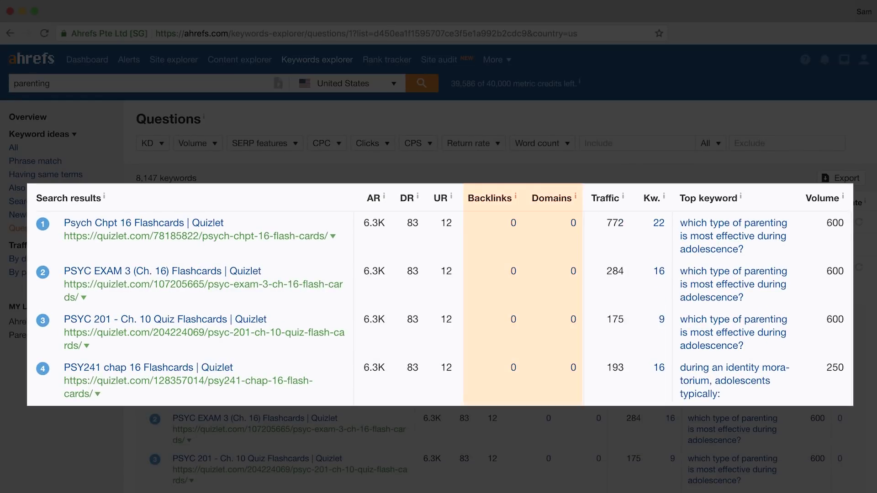
Open 'Psych Chpt 16 Flashcards | Quizlet' and scroll through its terms
{"action": "left_click", "coordinate": [156, 226]}
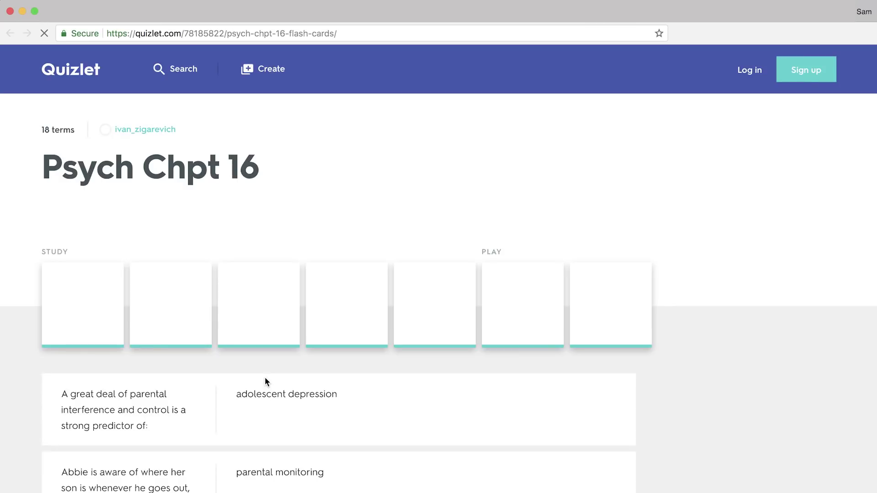
{"action": "scroll", "coordinate": [266, 382], "scroll_direction": "down", "scroll_amount": 2}
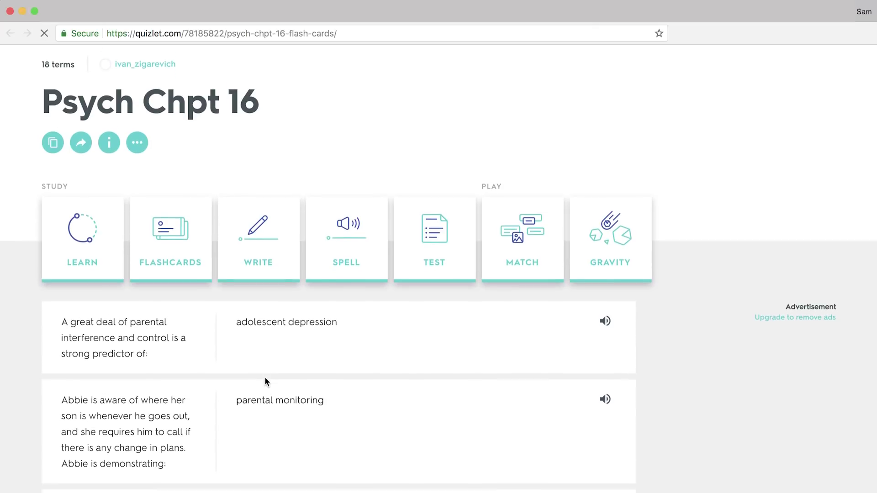
{"action": "scroll", "coordinate": [266, 381], "scroll_direction": "down", "scroll_amount": 3}
{"action": "scroll", "coordinate": [267, 381], "scroll_direction": "down", "scroll_amount": 3}
{"action": "scroll", "coordinate": [267, 381], "scroll_direction": "down", "scroll_amount": 3}
{"action": "scroll", "coordinate": [266, 382], "scroll_direction": "down", "scroll_amount": 3}
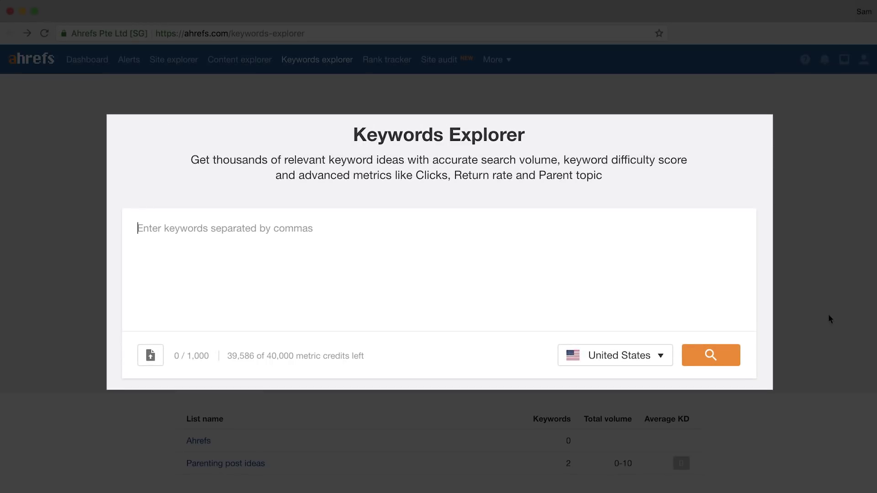
Search the ten golf seeds (golf clubs, best putters, golf courses, titleist, callaway, ping…)
{"action": "type", "text": "golf clubs, best putters, golf courses, titleist, callaway, ping, golf drivers, ball striking, fantasy golf, golf coach"}
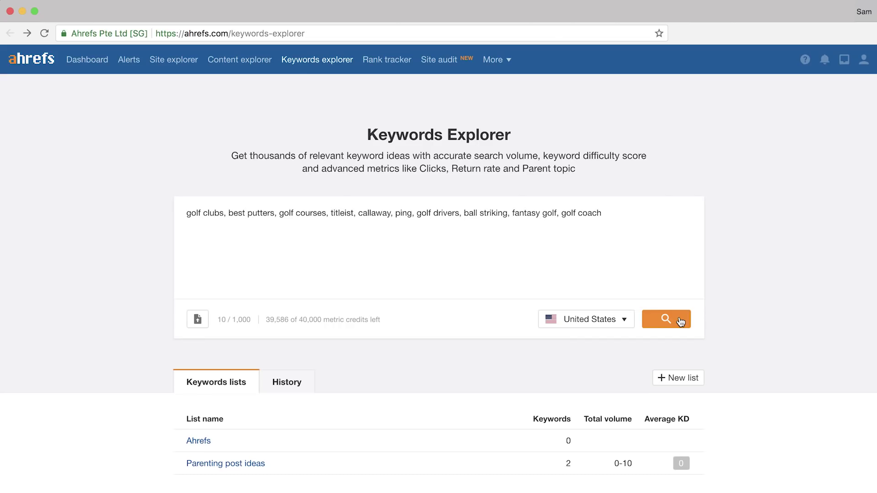
{"action": "left_click", "coordinate": [672, 264]}
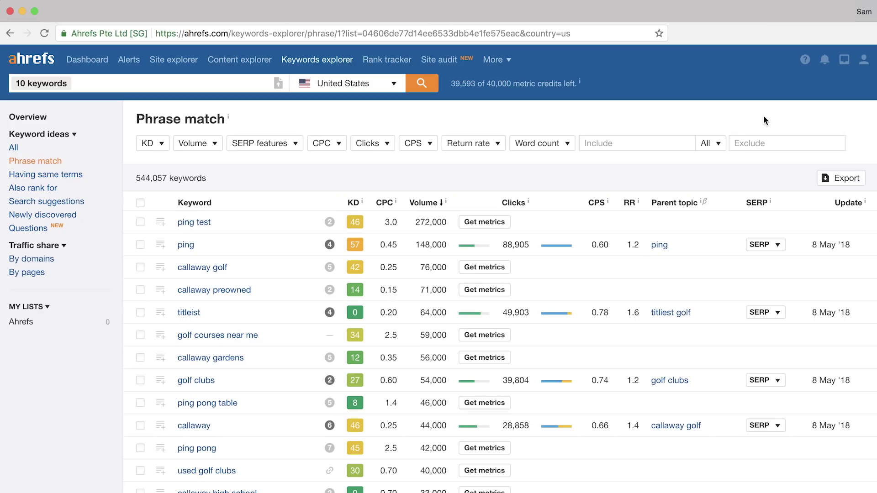
{"action": "scroll", "coordinate": [764, 245], "scroll_direction": "down", "scroll_amount": 3}
{"action": "scroll", "coordinate": [764, 245], "scroll_direction": "down", "scroll_amount": 2}
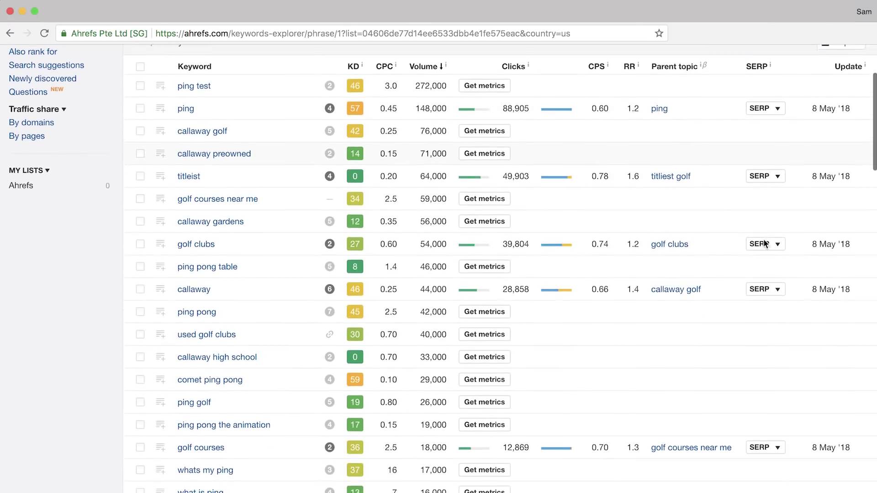
{"action": "scroll", "coordinate": [765, 245], "scroll_direction": "up", "scroll_amount": 5}
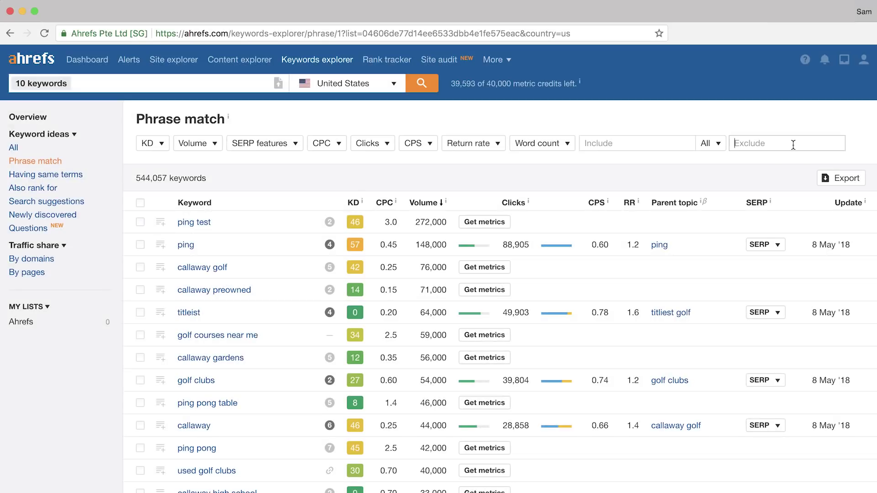
Exclude keywords containing 'pong' from the golf phrase-match list
{"action": "type", "text": "pong"}
{"action": "key", "text": "Return"}
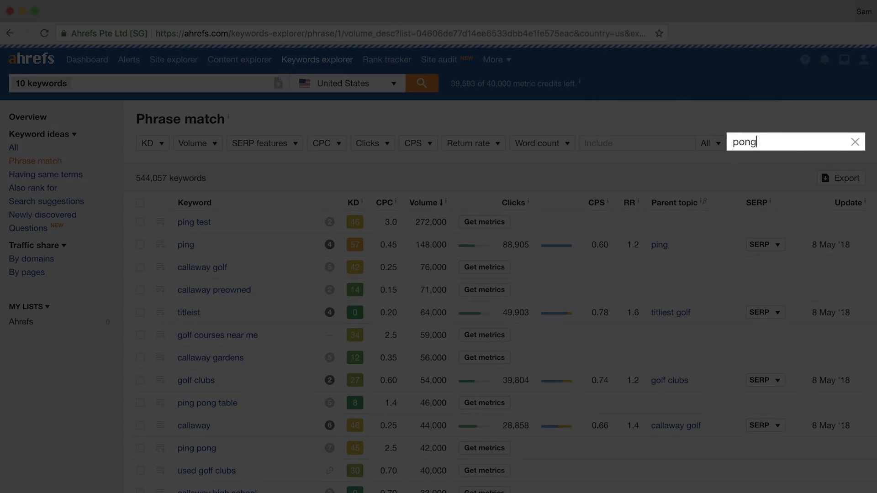